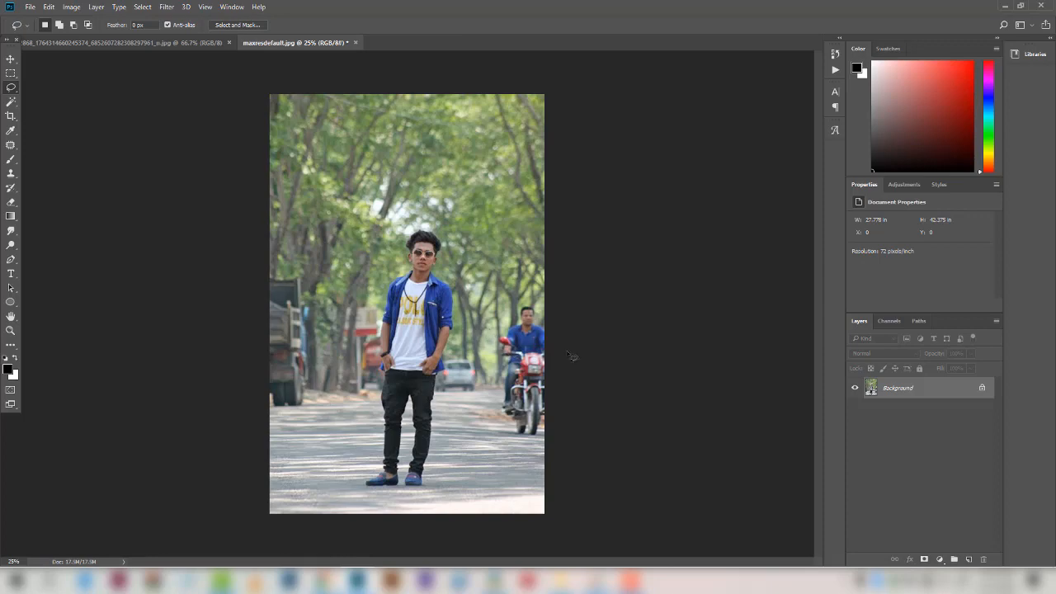
Unlock the background layer and remove the motorcyclist by filling a lasso selection around him and his motorcycle, leaving nothing selected.
left_click(983, 388)
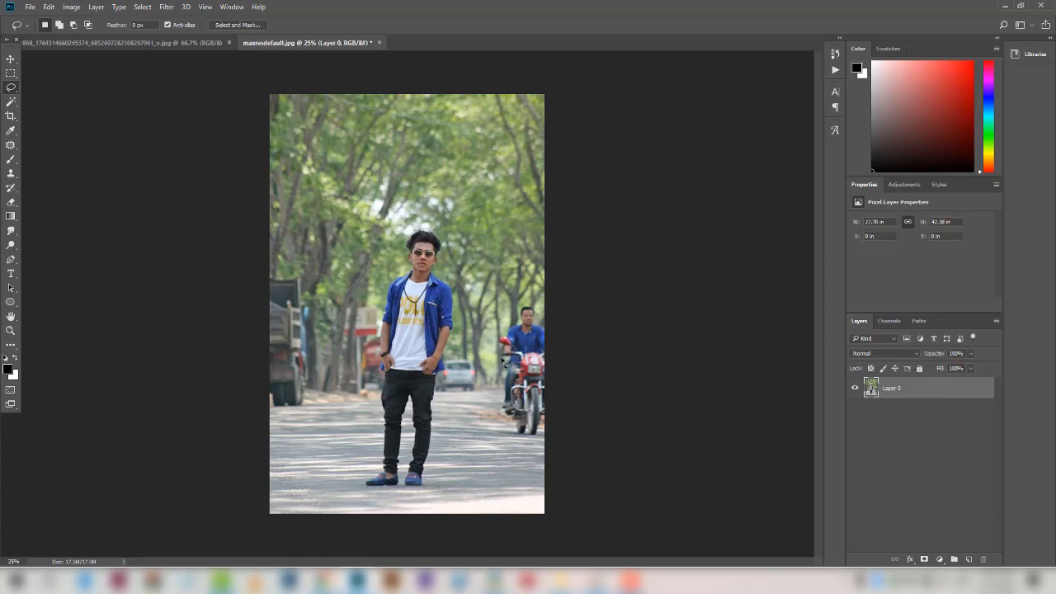
mouse_move(503, 360)
left_mouse_down()
mouse_move(512, 311)
mouse_move(546, 305)
mouse_move(572, 397)
mouse_move(557, 446)
mouse_move(521, 449)
mouse_move(492, 408)
mouse_move(493, 364)
left_mouse_up()
right_click(513, 377)
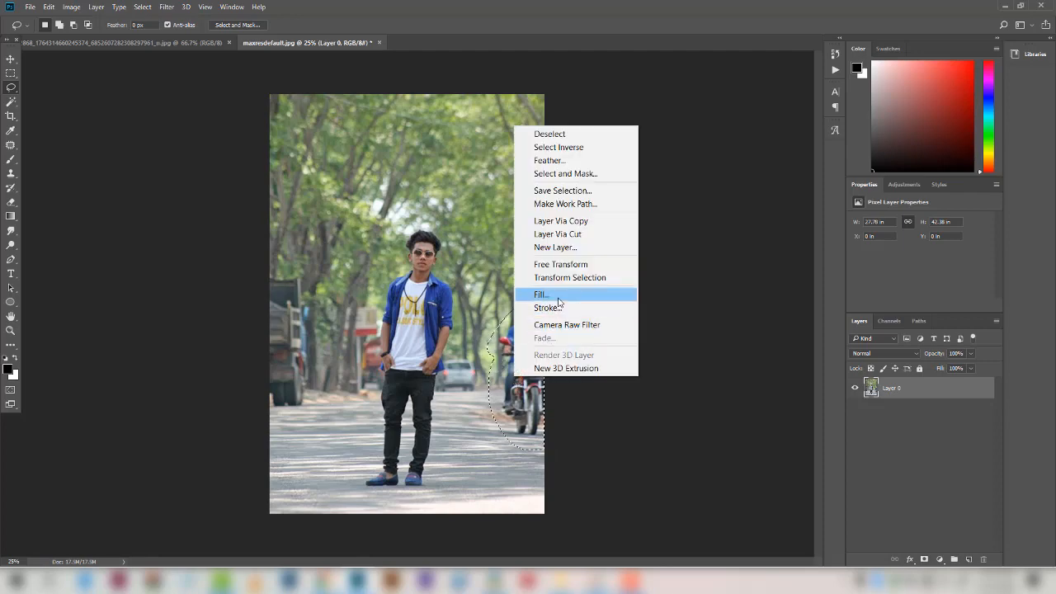
left_click(558, 297)
left_click(603, 170)
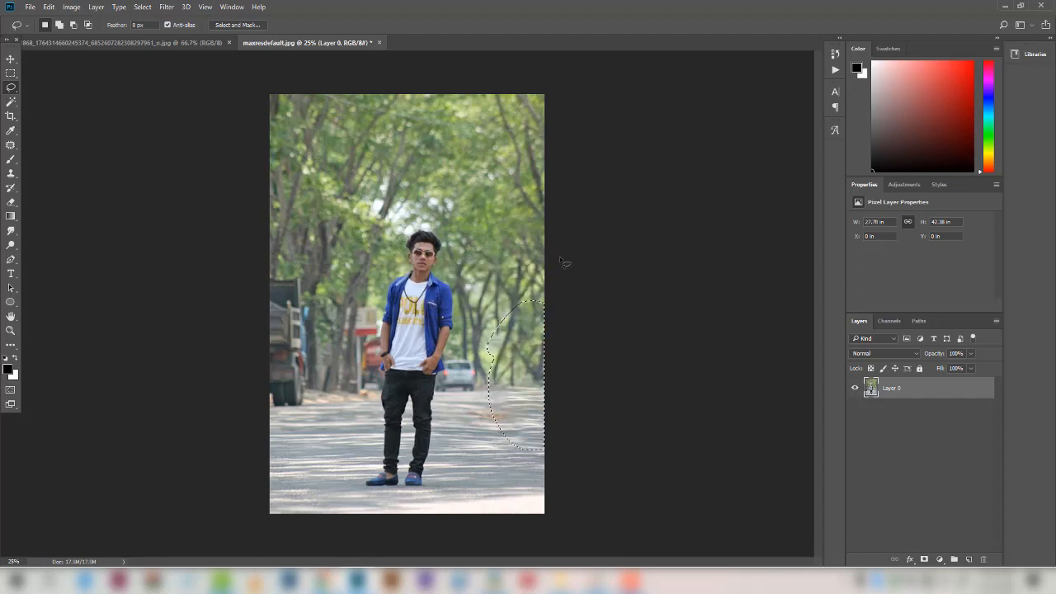
key("ctrl+d")
In the Camera Raw Filter's basic adjustments, set Shadows to +56, Blacks to -59, Contrast to -11, Vibrance to +28 and Saturation to -10.
left_click(166, 6)
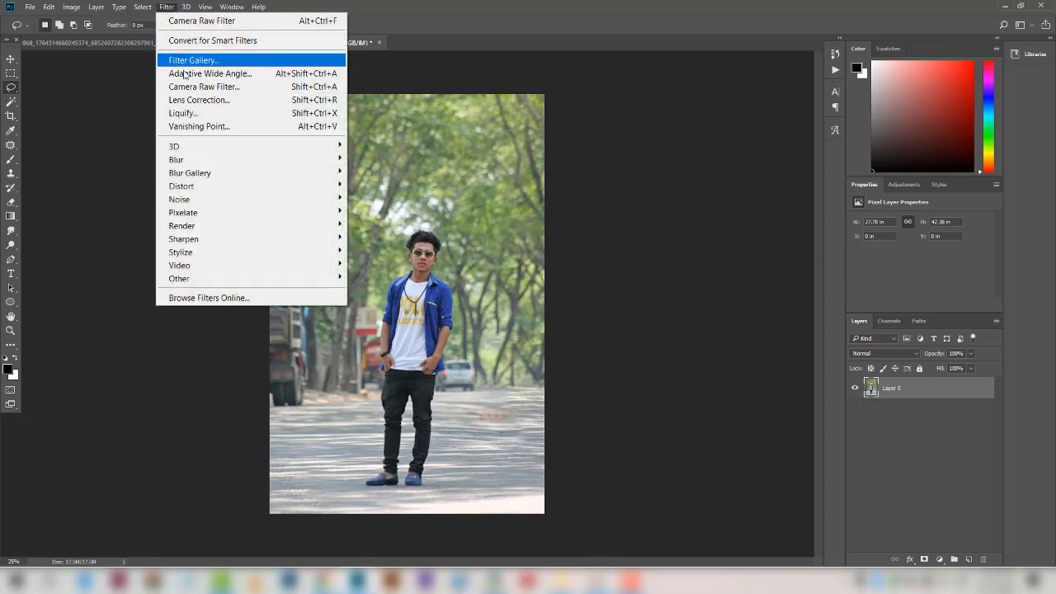
left_click(235, 89)
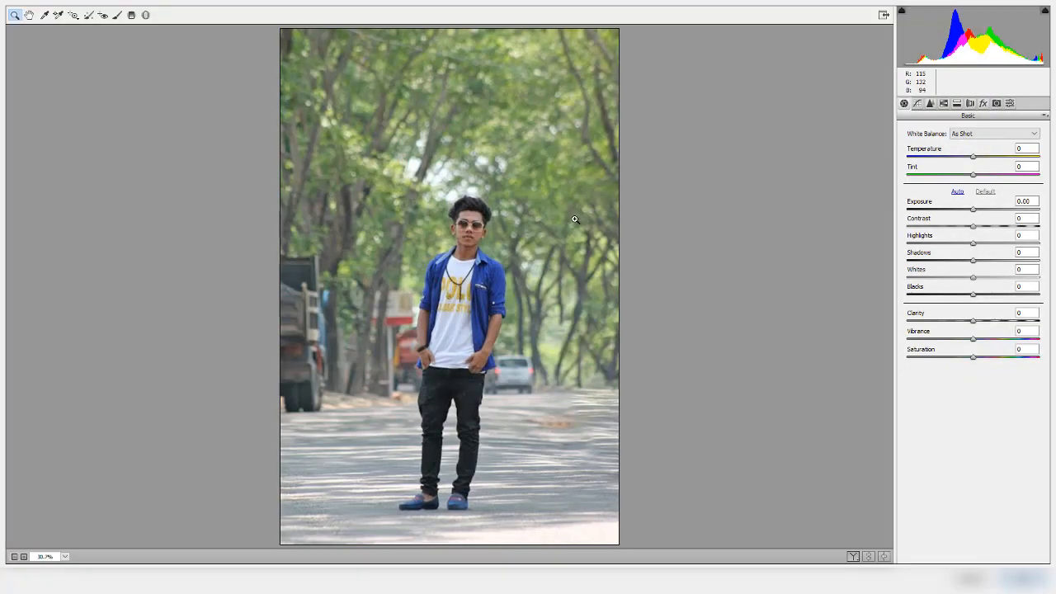
left_click_drag(993, 264, 1012, 263)
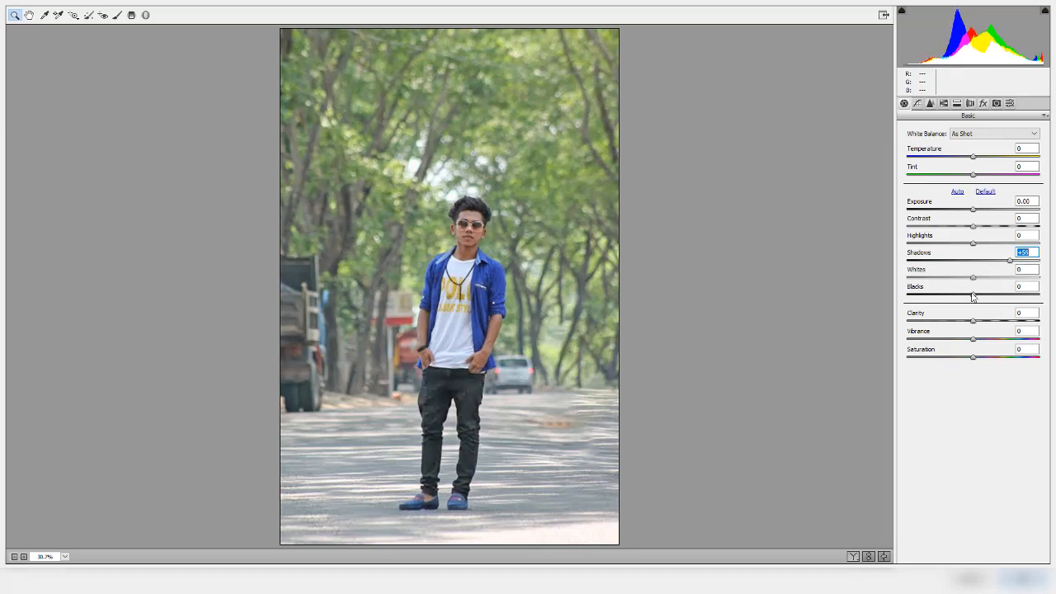
left_click_drag(962, 297, 935, 297)
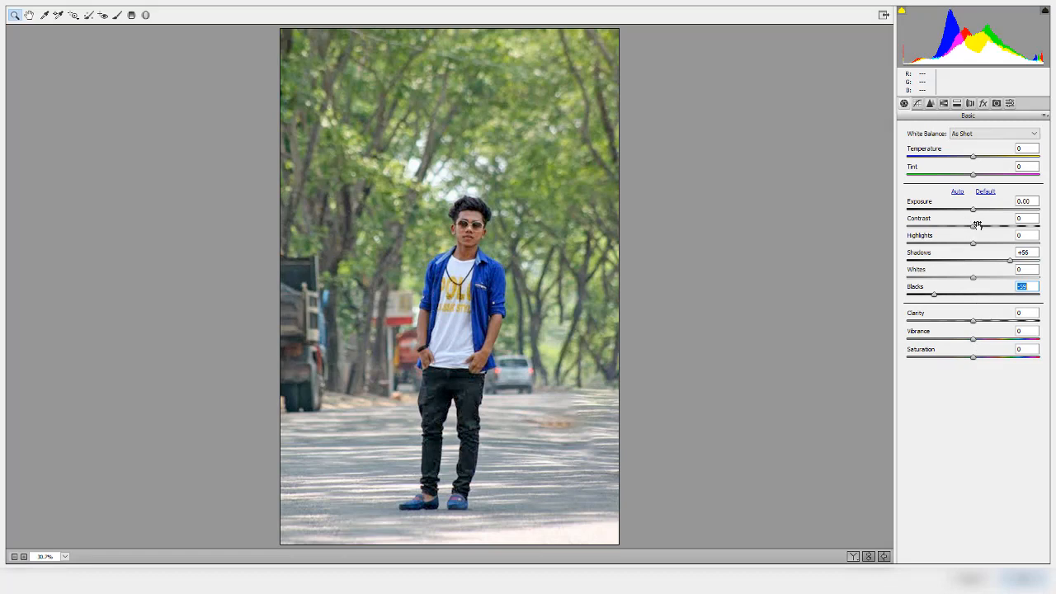
mouse_move(977, 230)
left_mouse_down()
mouse_move(985, 229)
mouse_move(969, 229)
left_mouse_up()
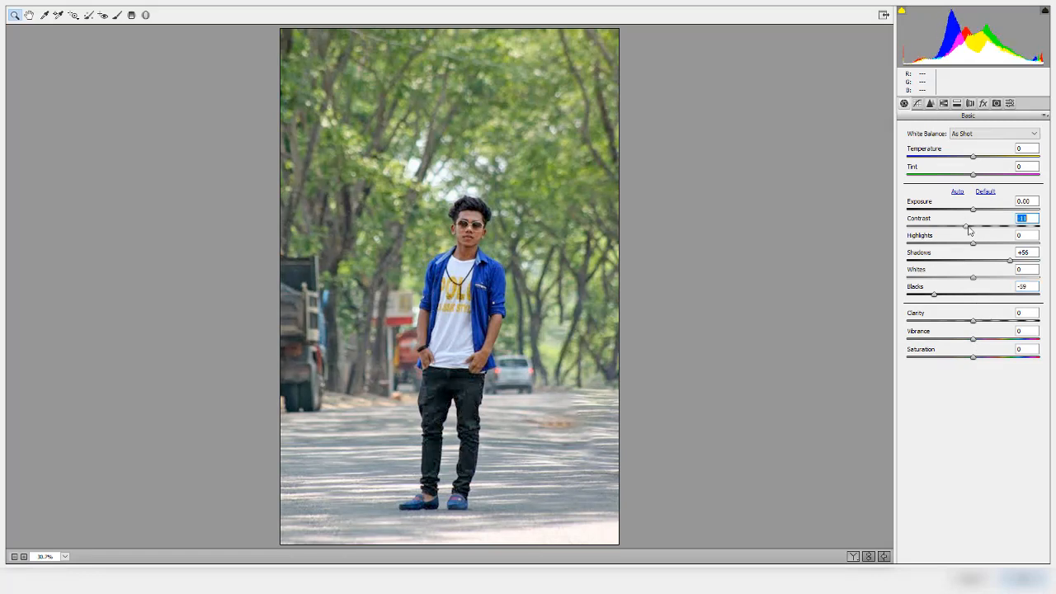
left_click(993, 341)
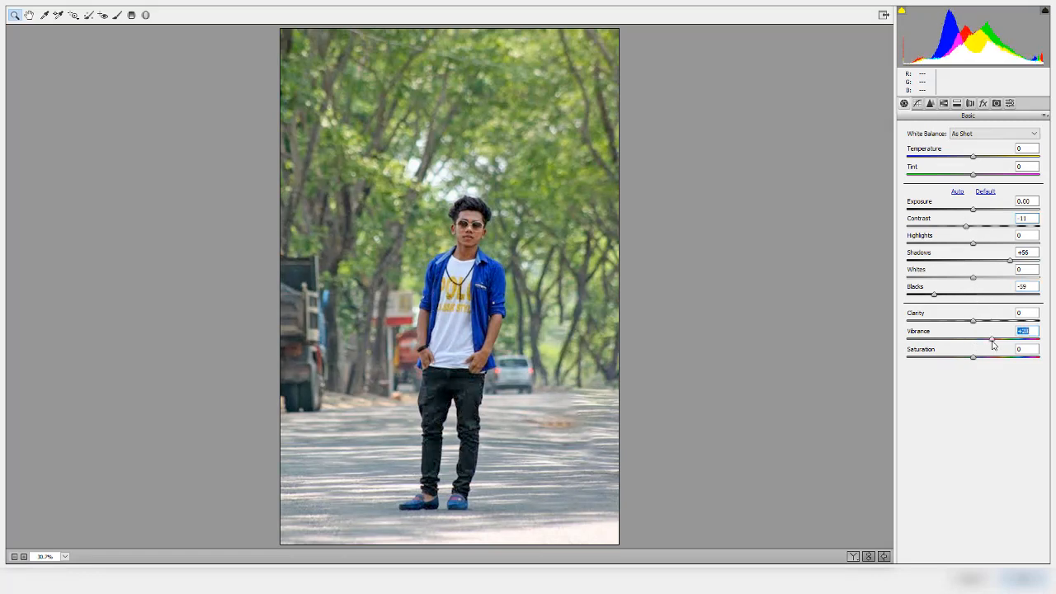
left_click_drag(974, 358, 967, 358)
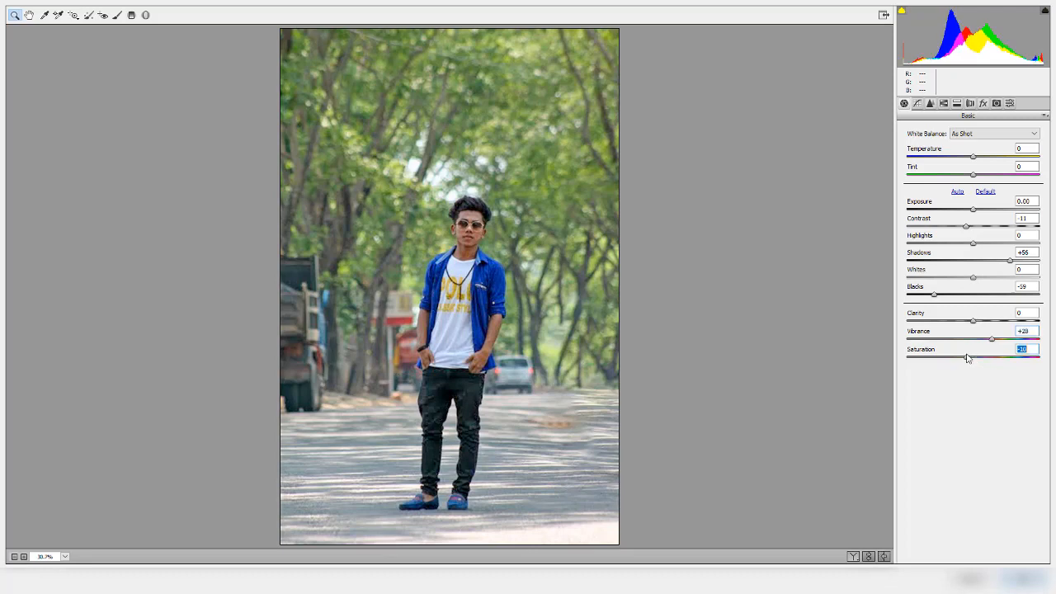
Set the HSL luminance of Reds to +33, Oranges to +23, Yellows to +9, Greens to -48 and Blues to -5.
left_click(943, 104)
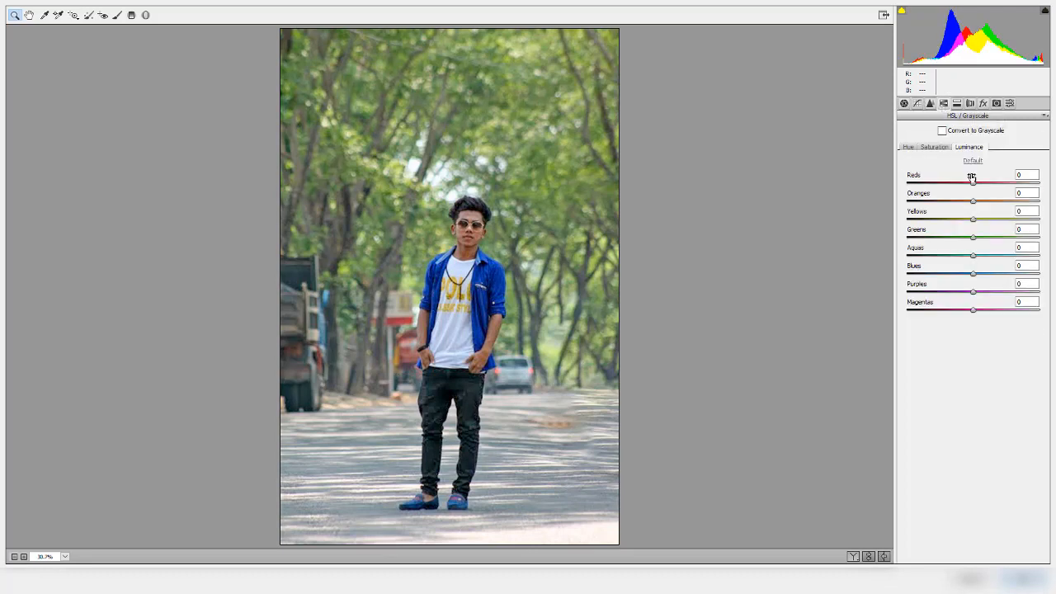
left_click(995, 204)
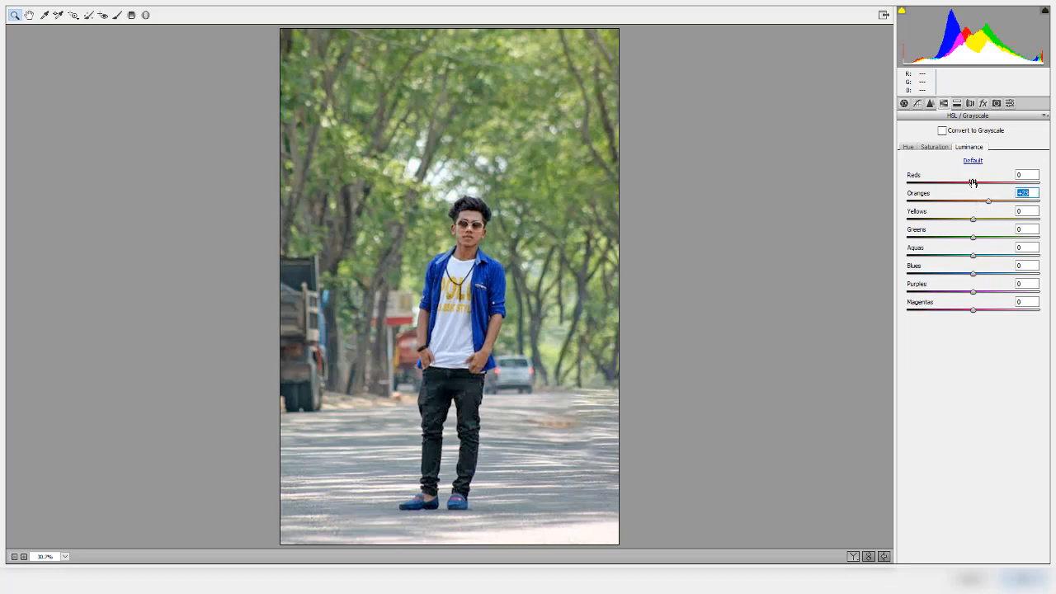
left_click_drag(974, 182, 992, 183)
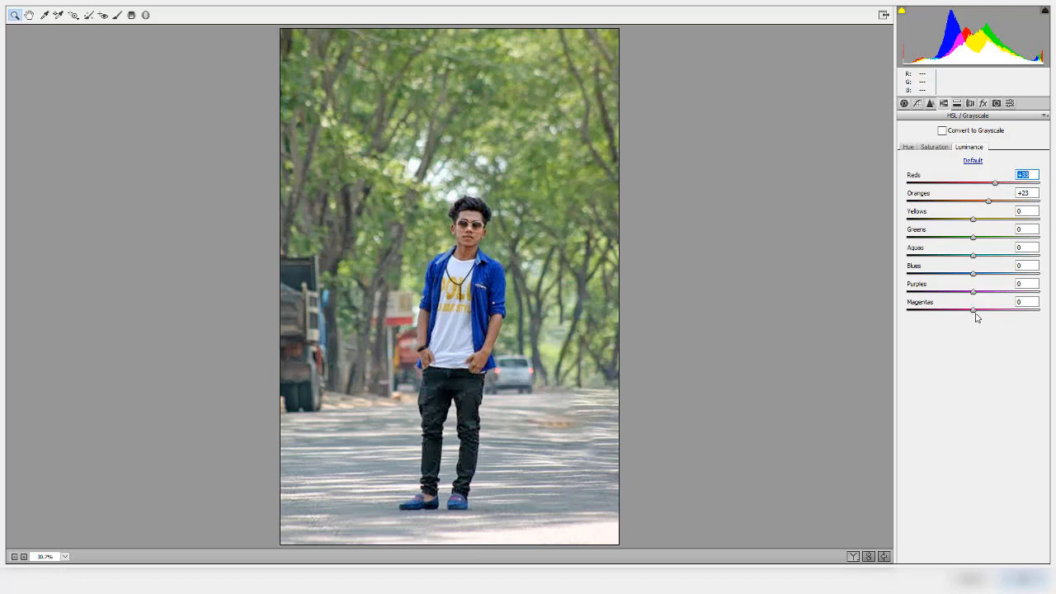
left_click_drag(974, 274, 969, 274)
left_click_drag(974, 237, 991, 218)
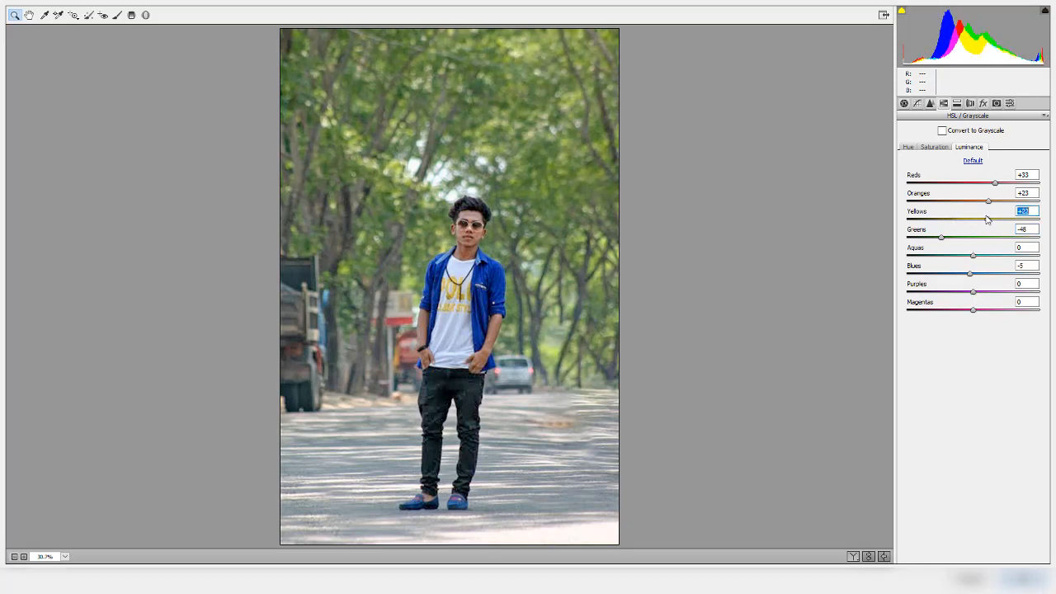
Set the HSL saturation of Greens to +38, and the hue of Greens to +15 and Yellows to +46.
left_click(933, 148)
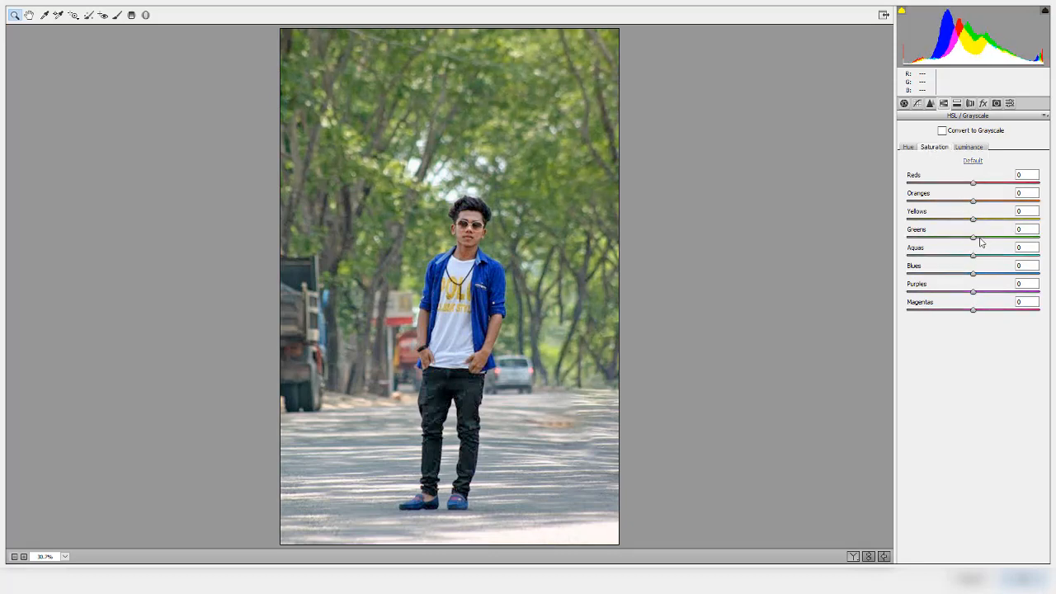
mouse_move(981, 240)
left_mouse_down()
mouse_move(1016, 240)
mouse_move(999, 238)
left_mouse_up()
left_click(907, 148)
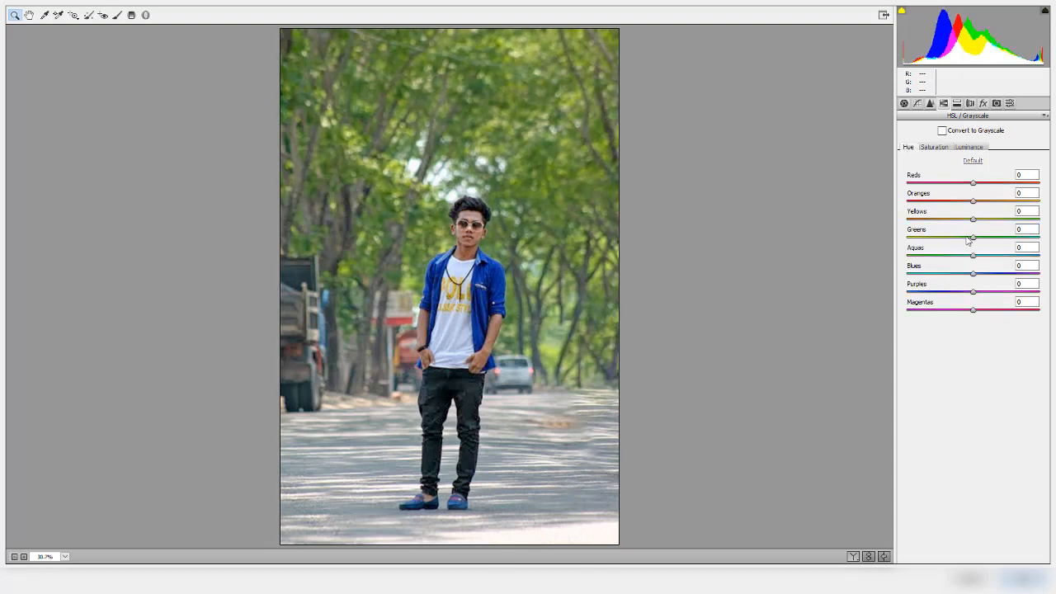
mouse_move(973, 240)
left_mouse_down()
mouse_move(938, 238)
mouse_move(1046, 239)
mouse_move(977, 239)
mouse_move(1026, 220)
mouse_move(1016, 220)
mouse_move(907, 241)
mouse_move(983, 237)
left_mouse_up()
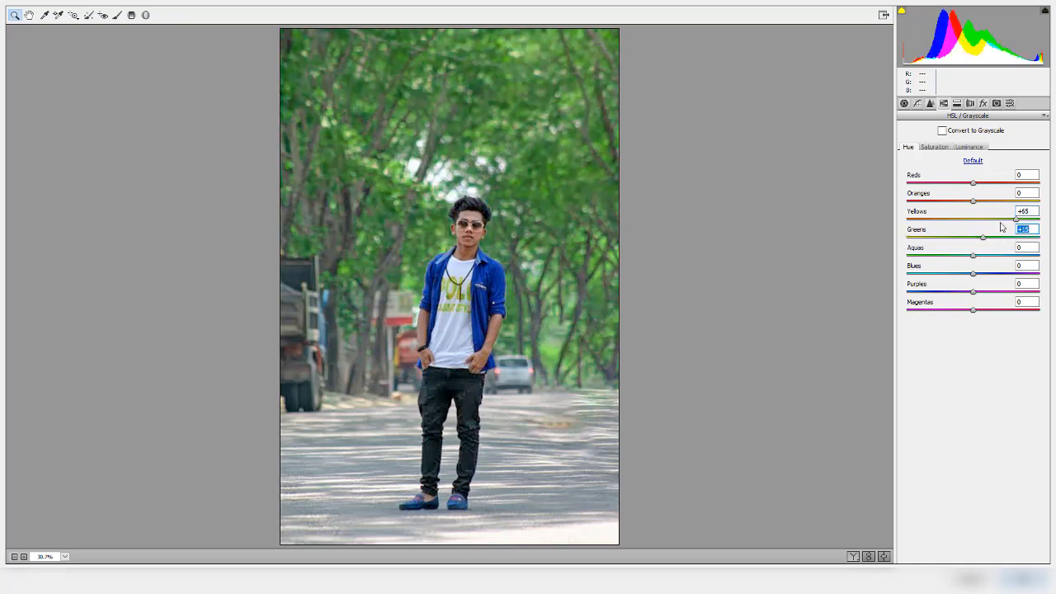
left_click_drag(1018, 221, 990, 221)
Refine the HSL colors with Yellows saturation +18, a lower Blues saturation, Blues hue -24 and Greens luminance -11.
left_click(935, 148)
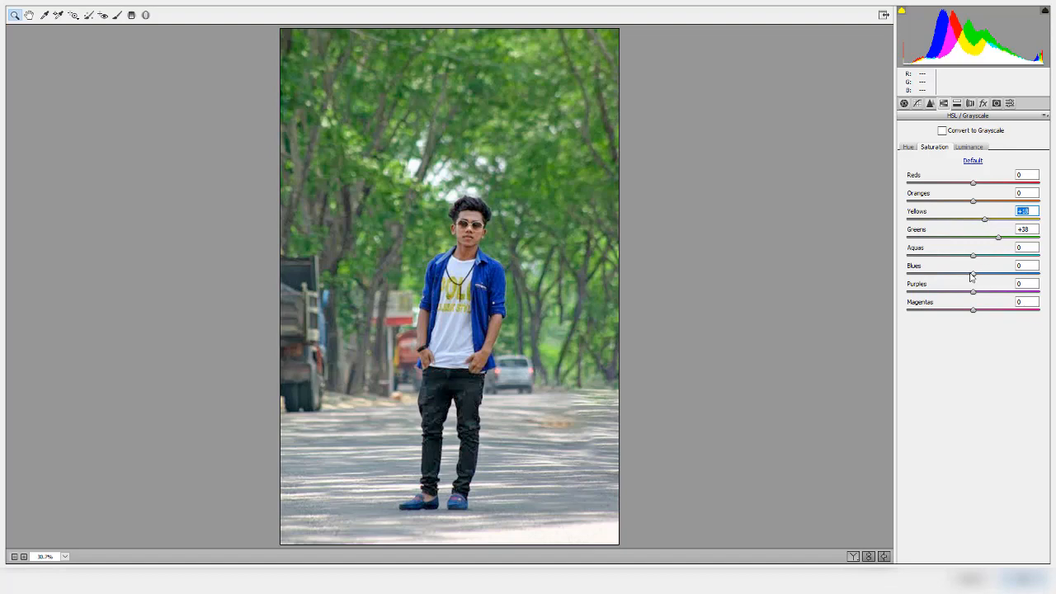
mouse_move(973, 273)
left_mouse_down()
mouse_move(944, 267)
mouse_move(973, 273)
mouse_move(961, 275)
left_mouse_up()
left_click(907, 147)
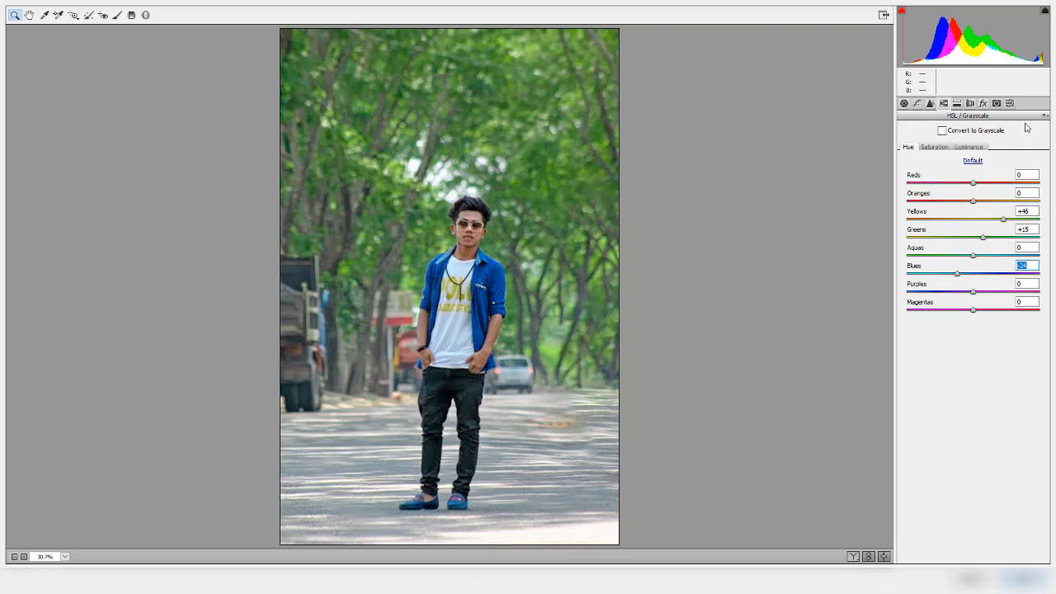
left_click(971, 147)
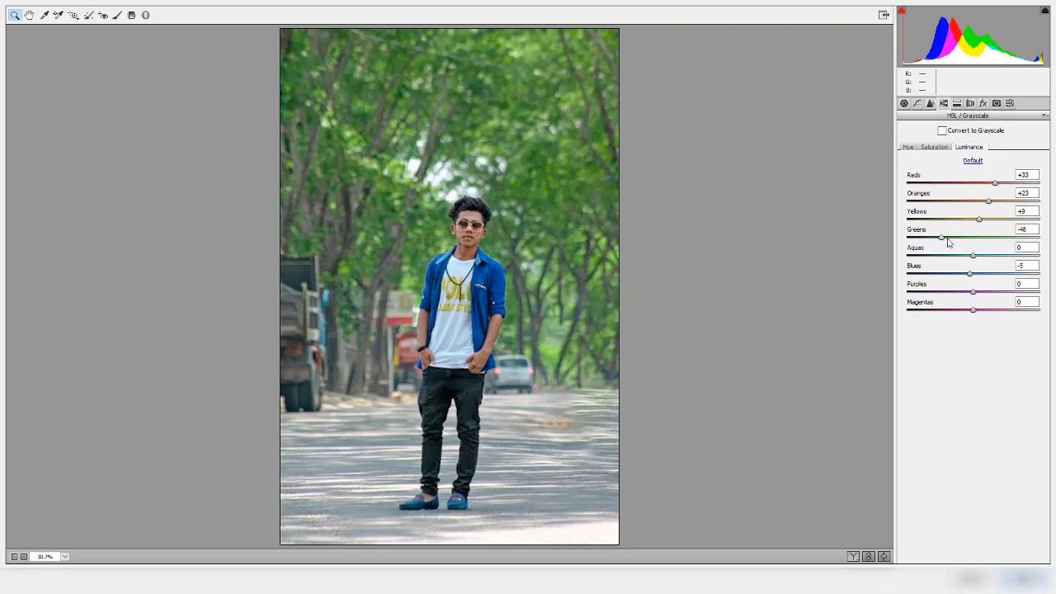
left_click_drag(945, 238, 966, 241)
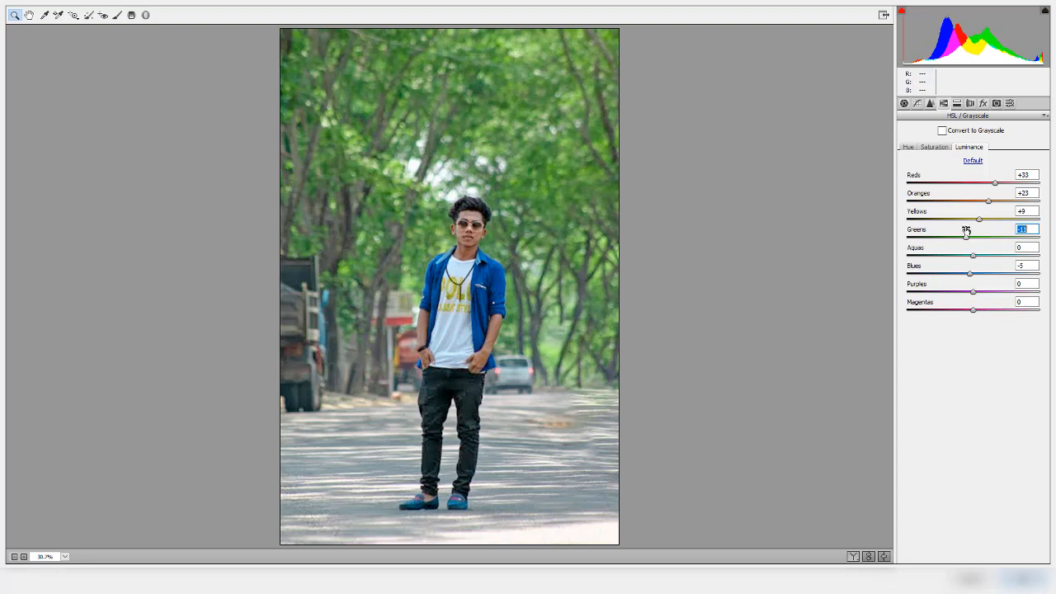
Darken the photo's edges with a Highlight Priority post-crop vignette amount of -47.
left_click(987, 103)
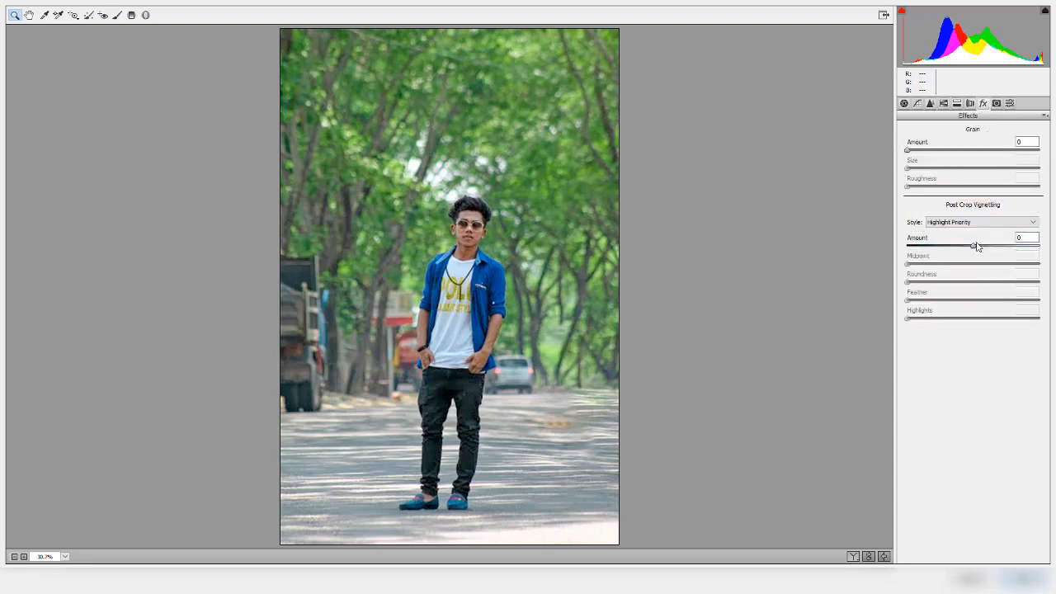
left_click_drag(974, 247, 944, 245)
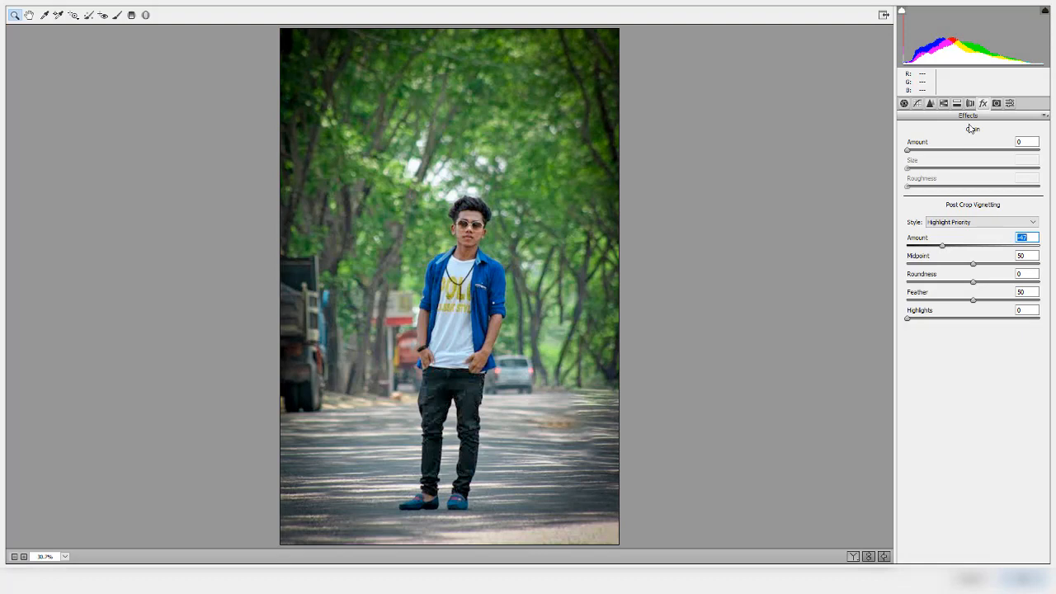
Calibrate the colors: shadow tint +14, slightly raised red hue, green hue -15 and saturation +36, blue hue -30 and saturation +65.
left_click(997, 103)
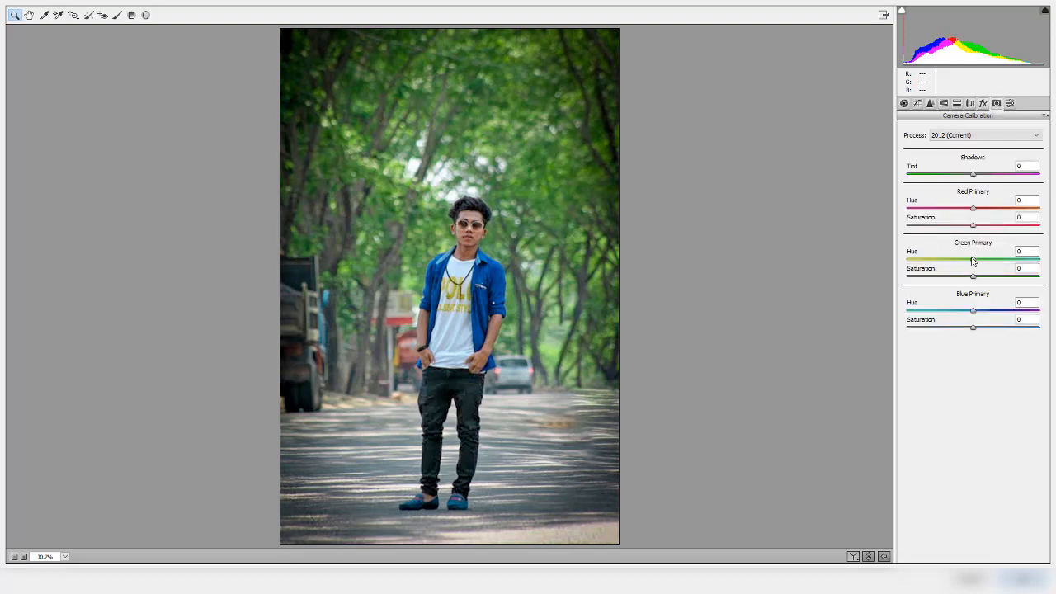
left_click_drag(973, 259, 1017, 328)
left_click_drag(974, 174, 980, 211)
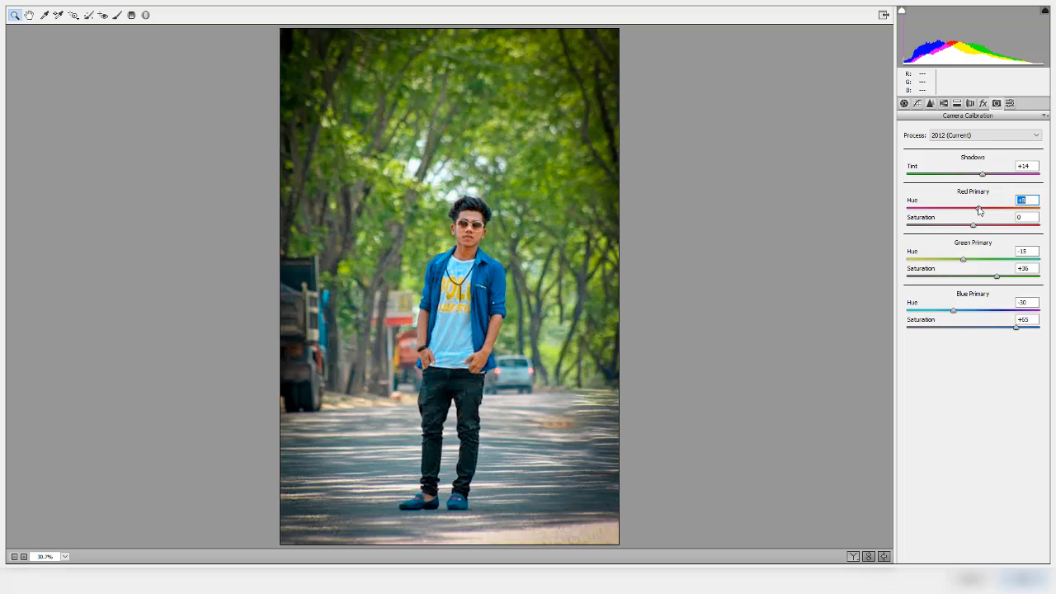
Set luminance noise reduction to 23 and add an RGB tone curve point at input 31, output 29, with the black point raised.
left_click(943, 103)
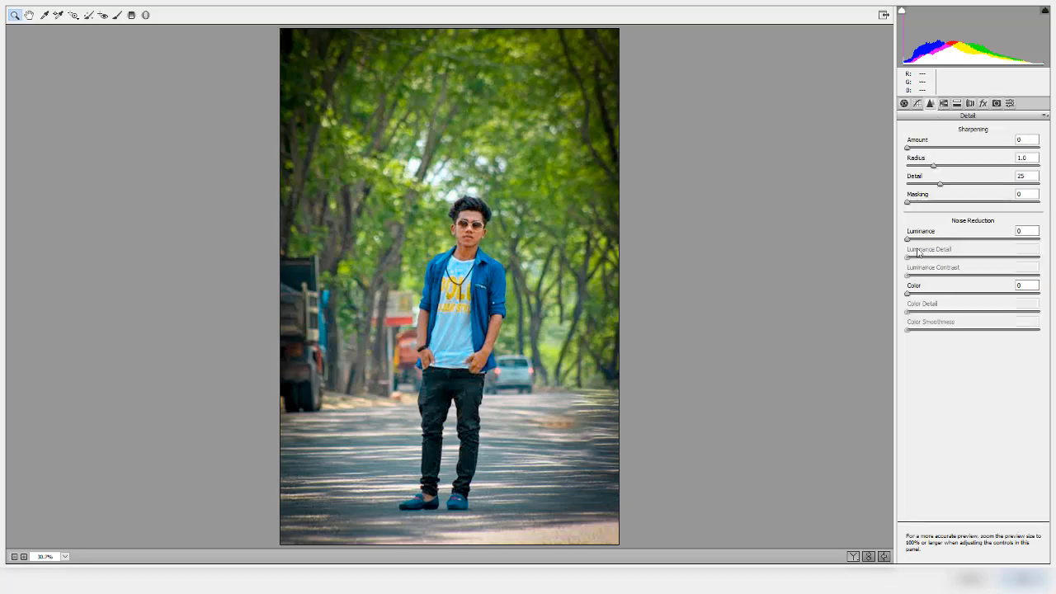
left_click_drag(921, 240, 938, 240)
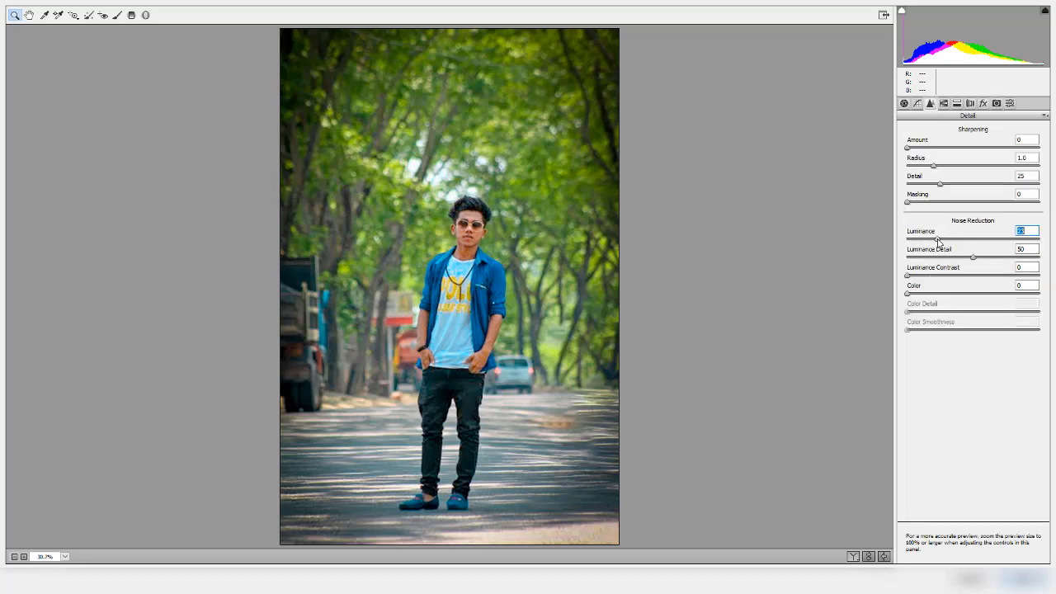
left_click_drag(940, 241, 938, 241)
left_click(917, 103)
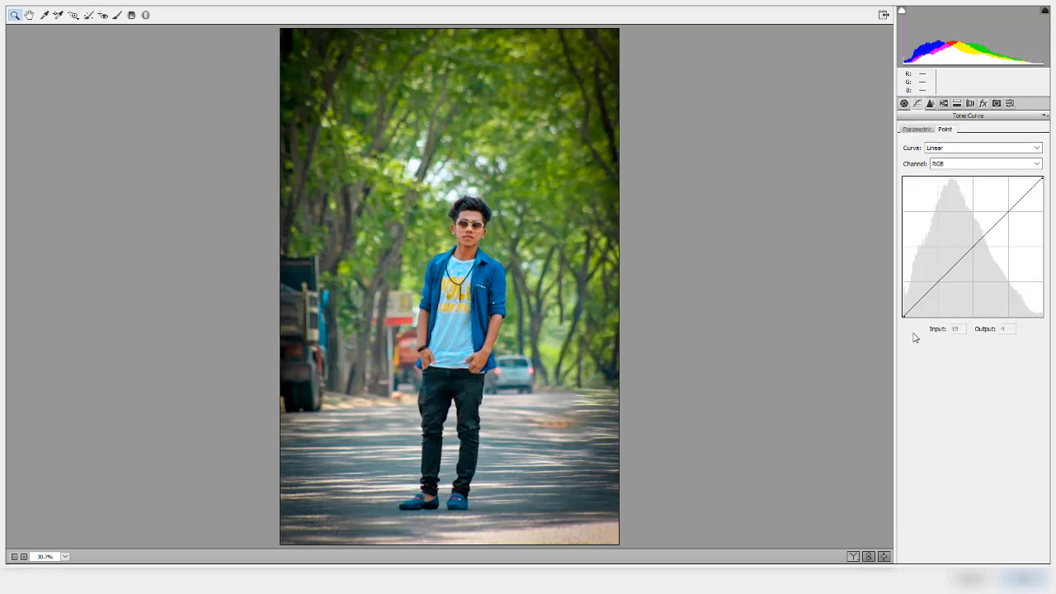
left_click_drag(905, 315, 919, 301)
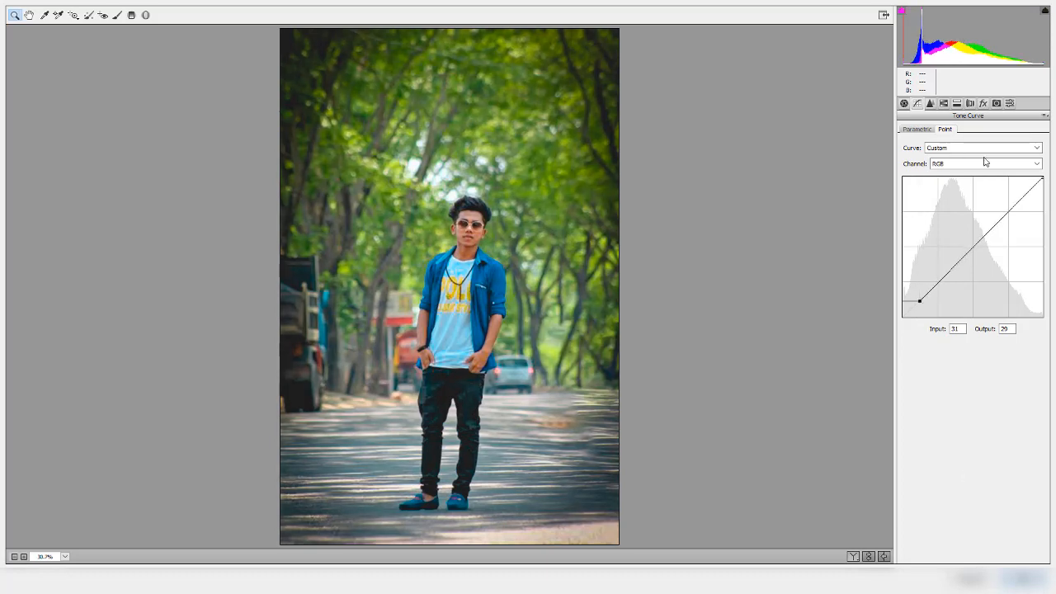
Fine-tune the basic adjustments with Clarity -8, Blacks -46, Temperature -3 and Tint +9.
left_click(904, 103)
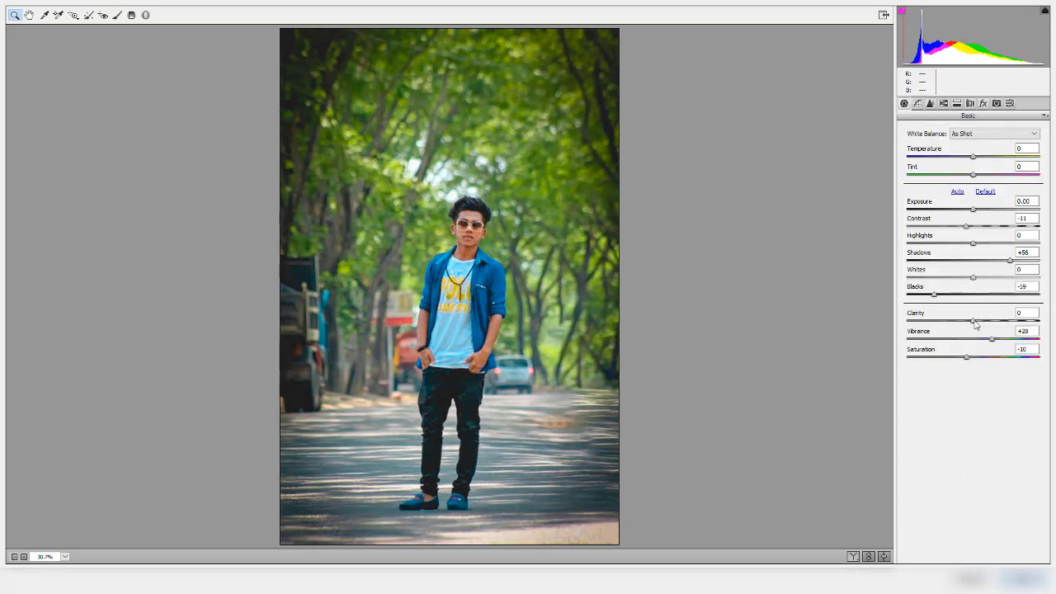
left_click_drag(977, 324, 946, 300)
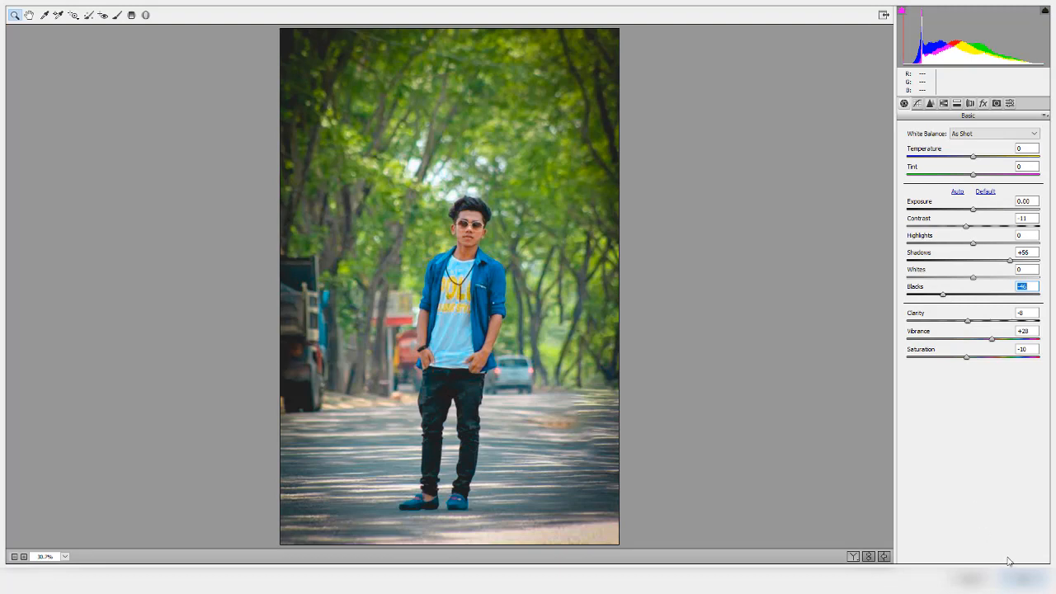
left_click(945, 103)
left_click(906, 105)
left_click_drag(973, 158, 968, 158)
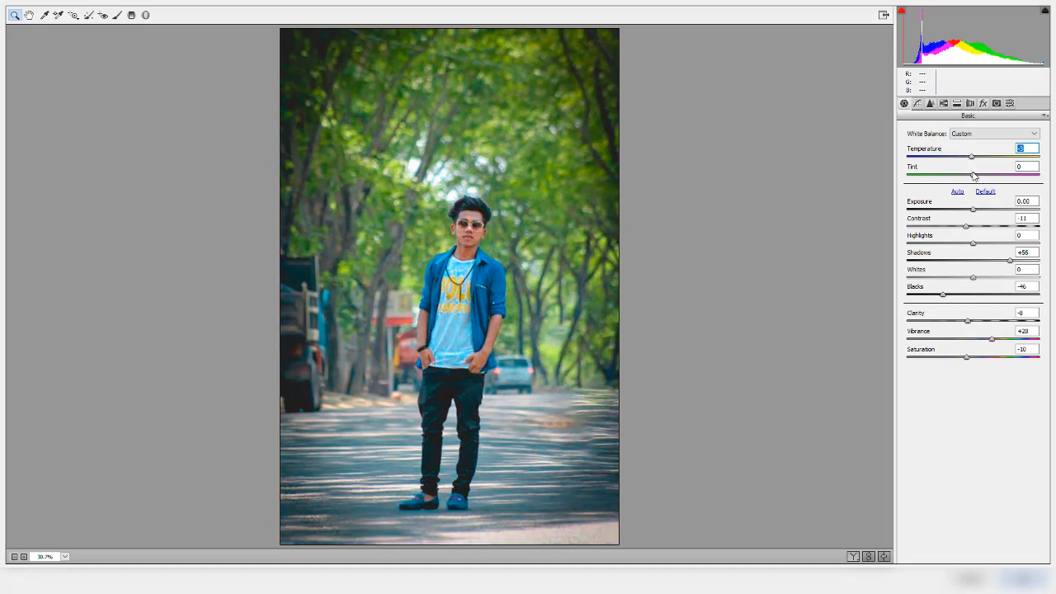
mouse_move(973, 174)
left_mouse_down()
mouse_move(963, 175)
mouse_move(979, 175)
left_mouse_up()
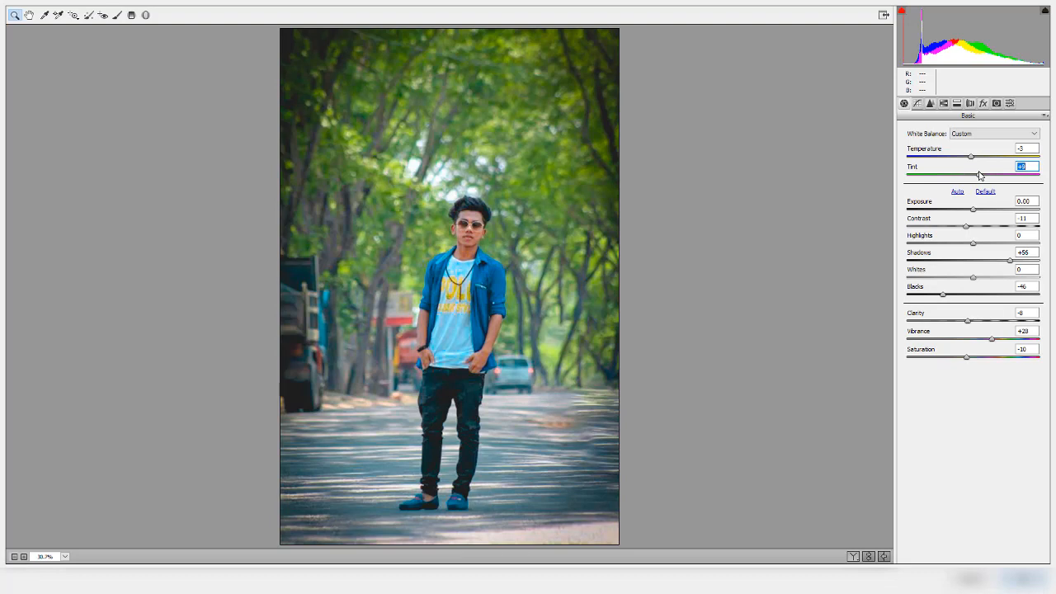
Try a split-toning highlight tint, bring its saturation back to zero, and apply the Camera Raw filter.
left_click(959, 105)
left_click_drag(909, 148, 997, 148)
left_click_drag(908, 168, 970, 171)
left_click_drag(935, 169, 907, 167)
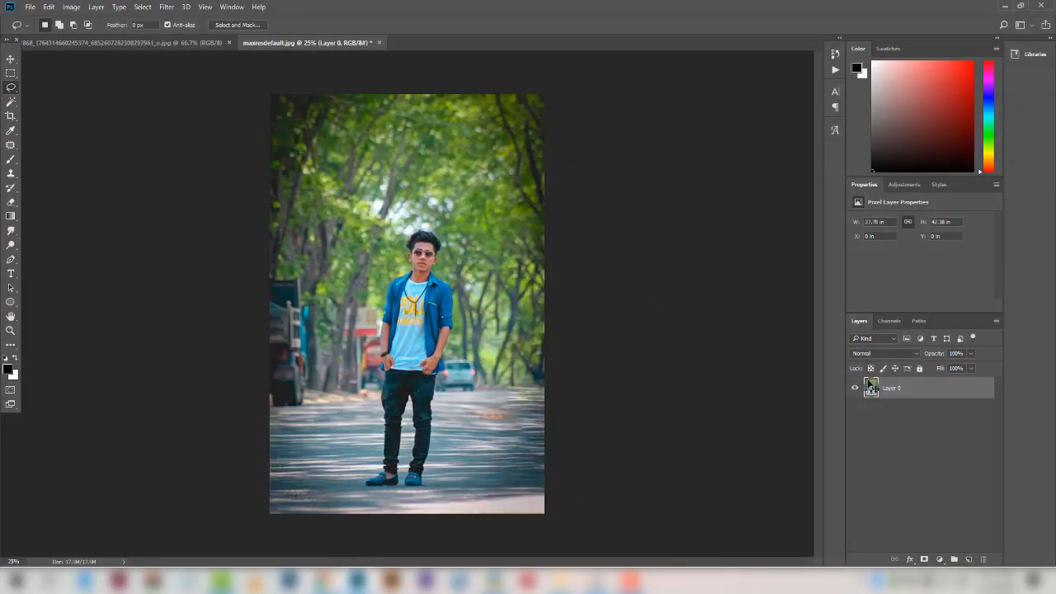
Undo the Camera Raw filter and duplicate Layer 0.
key("ctrl+z")
left_click_drag(943, 395, 969, 558)
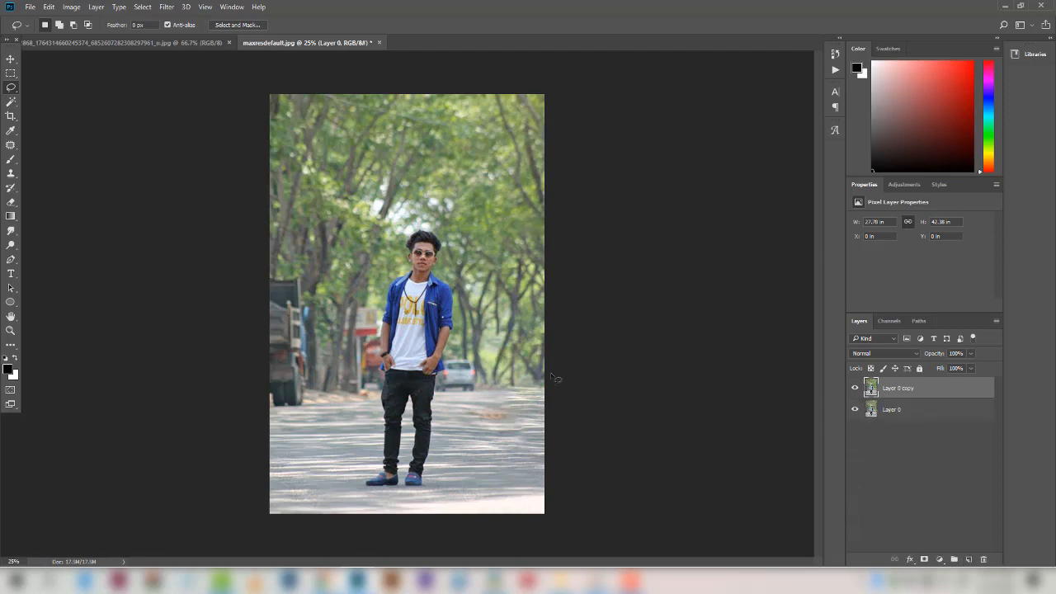
Reapply the Camera Raw Filter with its last settings to Layer 0 copy.
left_click(167, 6)
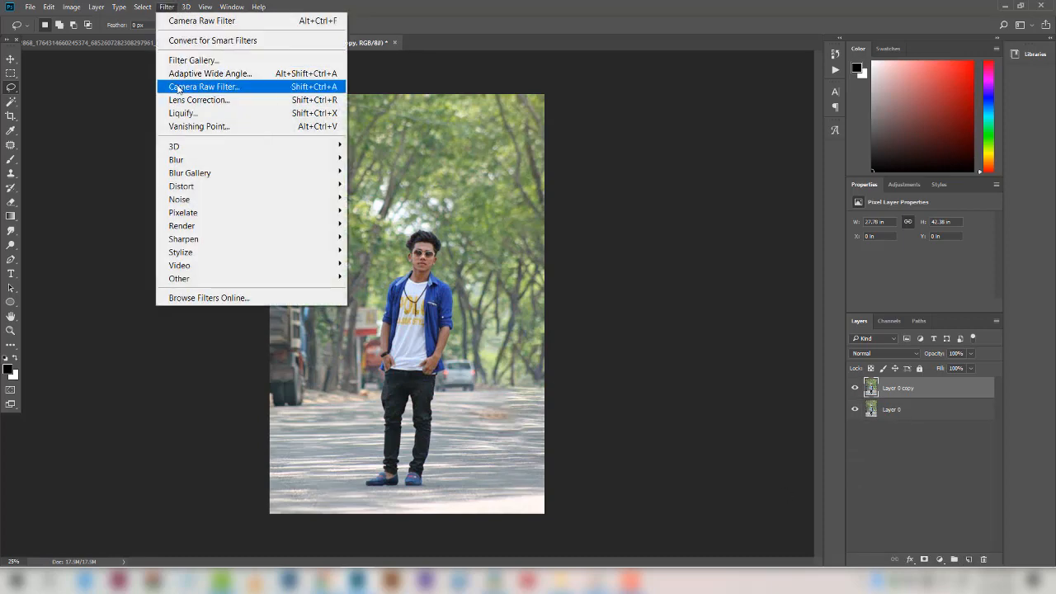
left_click(178, 87)
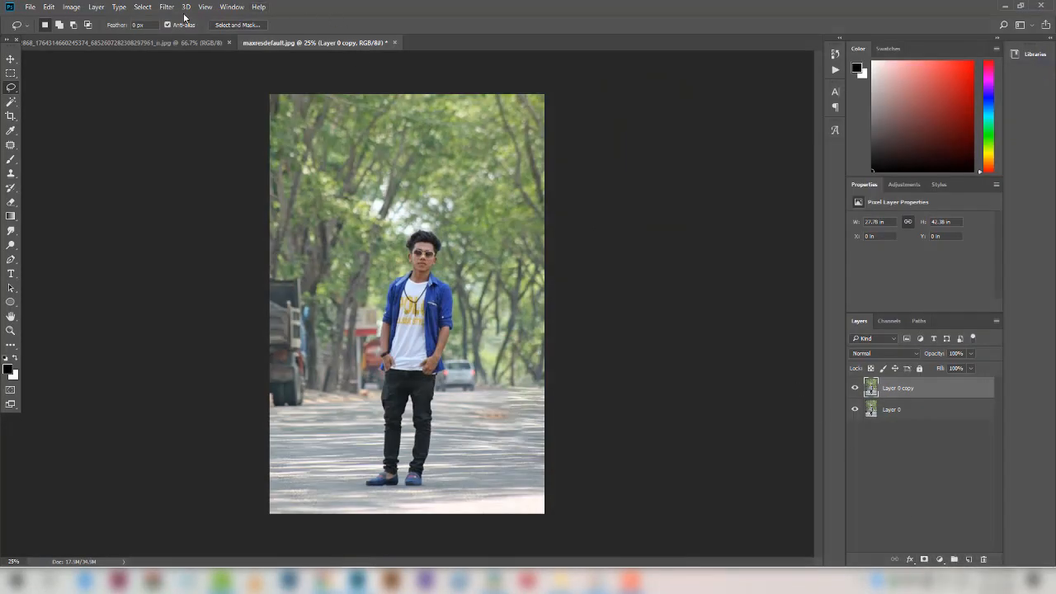
left_click(169, 7)
left_click(176, 22)
Start a Selective Color adjustment on Layer 0 copy and set the Blacks to Cyan +26, Magenta -5, Yellow -24 and Black +16.
left_click(72, 6)
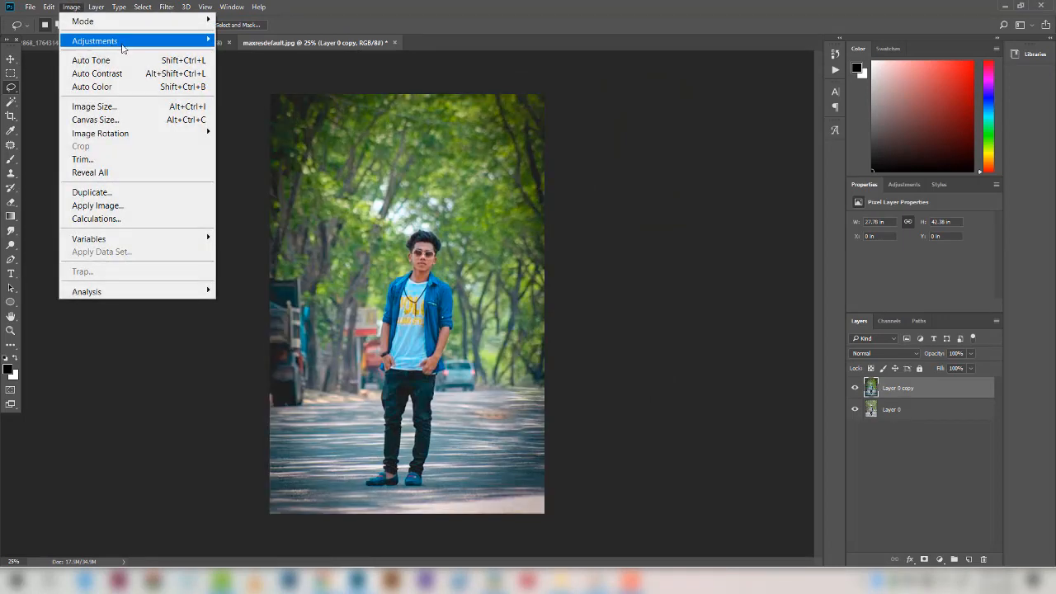
mouse_move(124, 41)
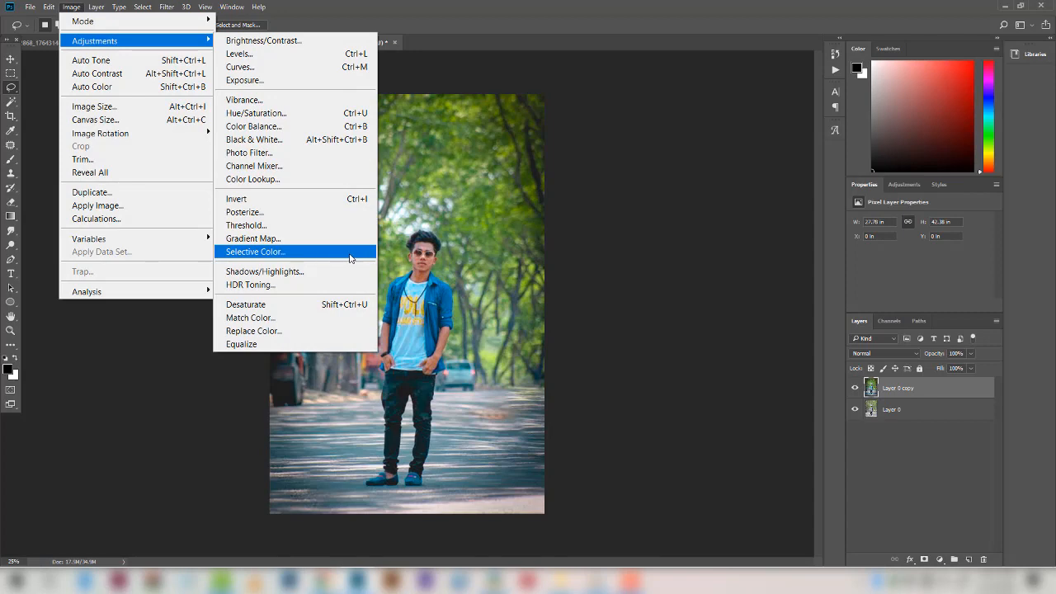
left_click(350, 258)
left_click(740, 188)
left_click(740, 189)
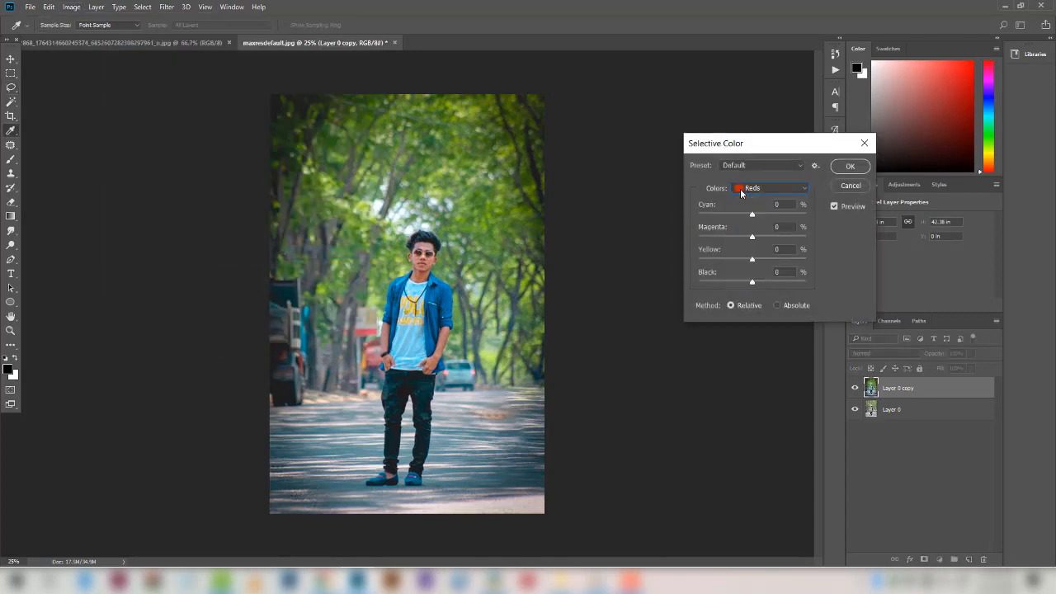
left_click(741, 189)
left_click(753, 282)
left_click_drag(756, 281, 761, 283)
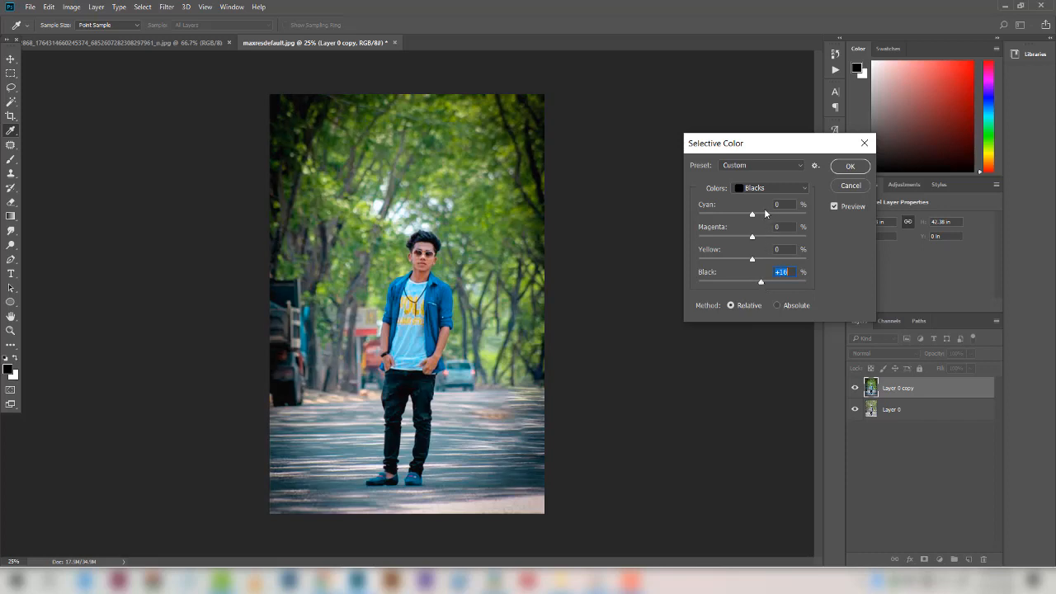
left_click_drag(752, 214, 732, 257)
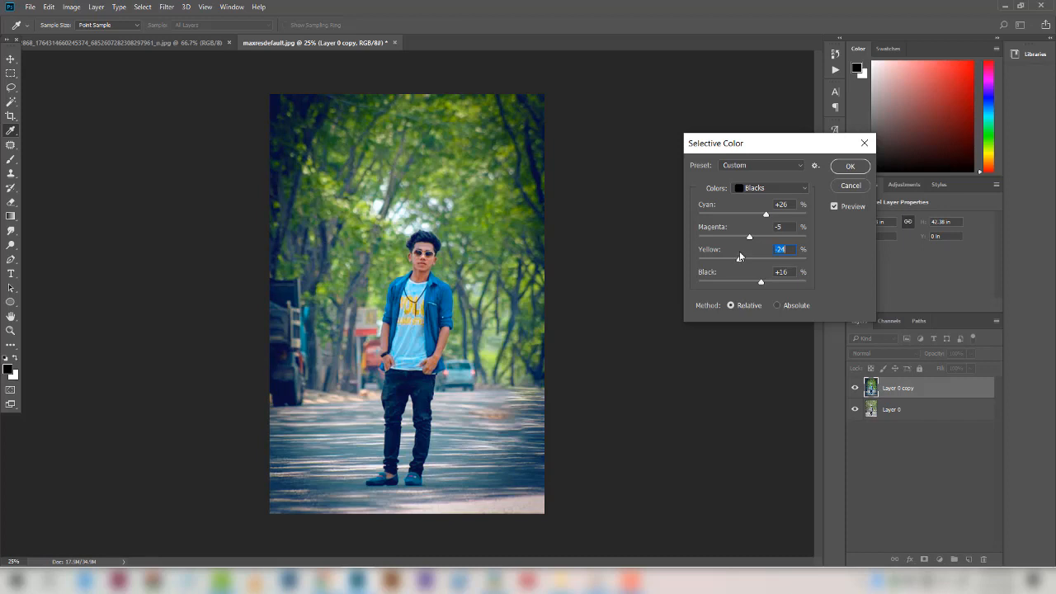
Fine-tune the Neutrals with Black +2 and slight adjustments to Cyan, Magenta and Yellow.
left_click(769, 188)
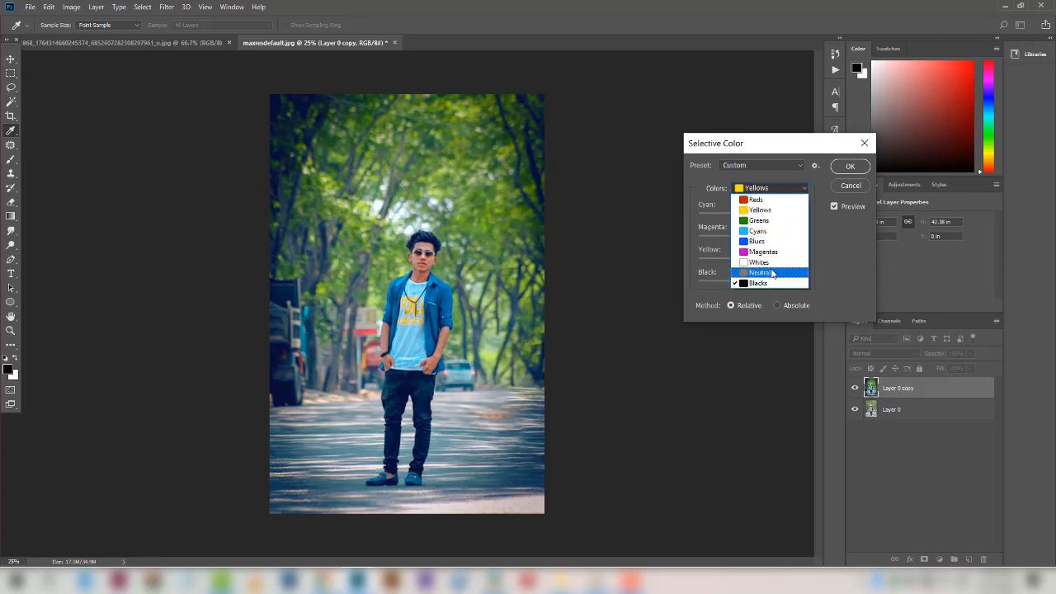
left_click(772, 274)
left_click_drag(757, 277, 754, 276)
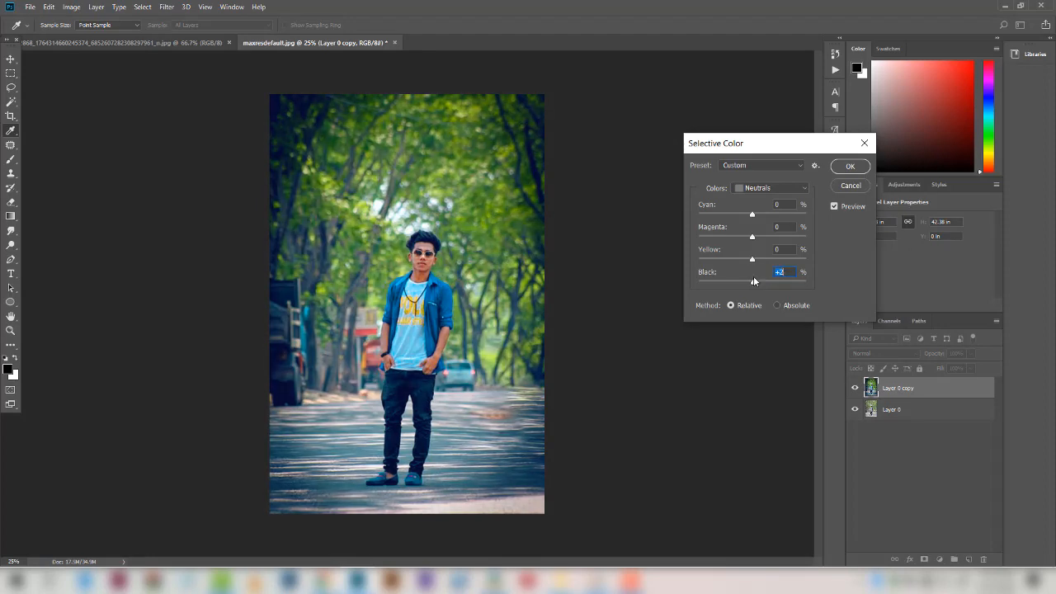
left_click_drag(753, 215, 752, 216)
left_click_drag(753, 240, 754, 237)
type("0")
mouse_move(752, 261)
left_mouse_down()
mouse_move(763, 262)
mouse_move(754, 262)
left_mouse_up()
Lower Cyan and slightly reduce Black for the Reds, and apply the Selective Color adjustment.
left_click(768, 194)
left_click(754, 201)
left_click_drag(744, 216, 740, 215)
mouse_move(752, 285)
left_mouse_down()
mouse_move(763, 284)
mouse_move(749, 284)
left_mouse_up()
left_click(850, 167)
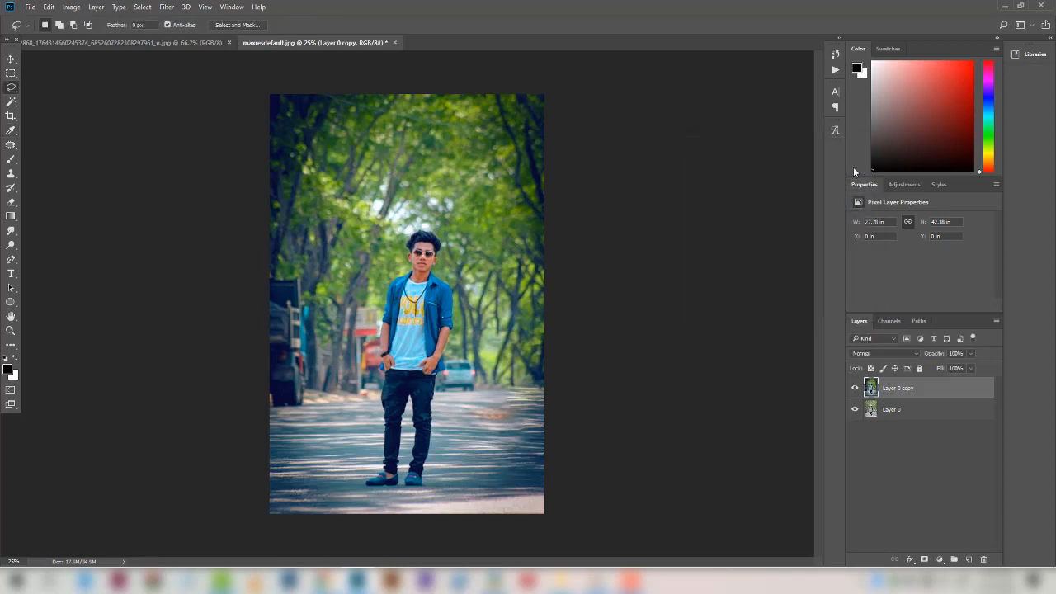
Toggle the visibility of Layer 0 copy to compare the graded photo with the original.
left_click(856, 389)
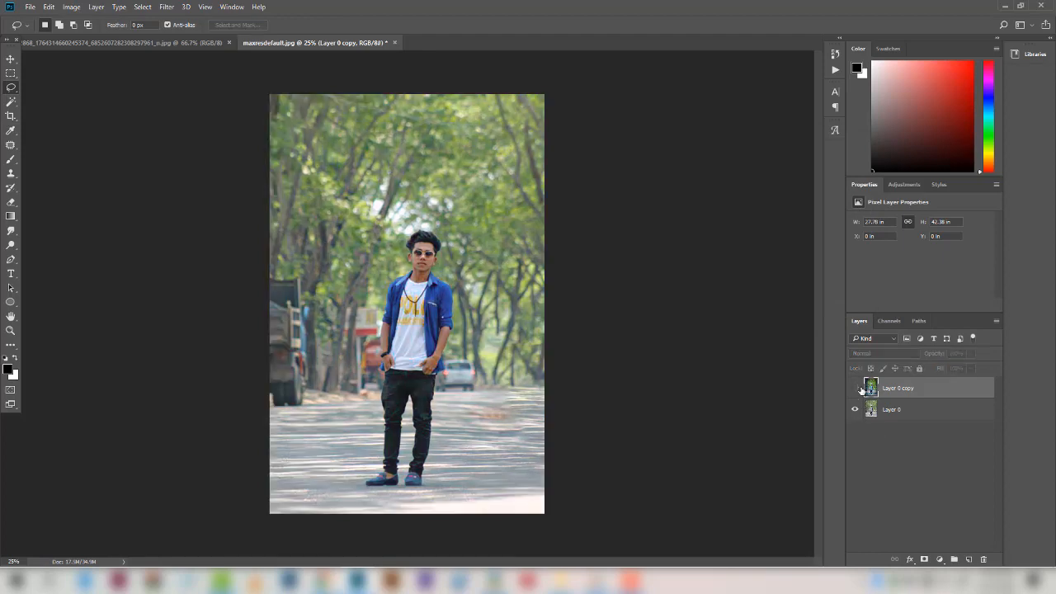
left_click(857, 389)
left_click(856, 389)
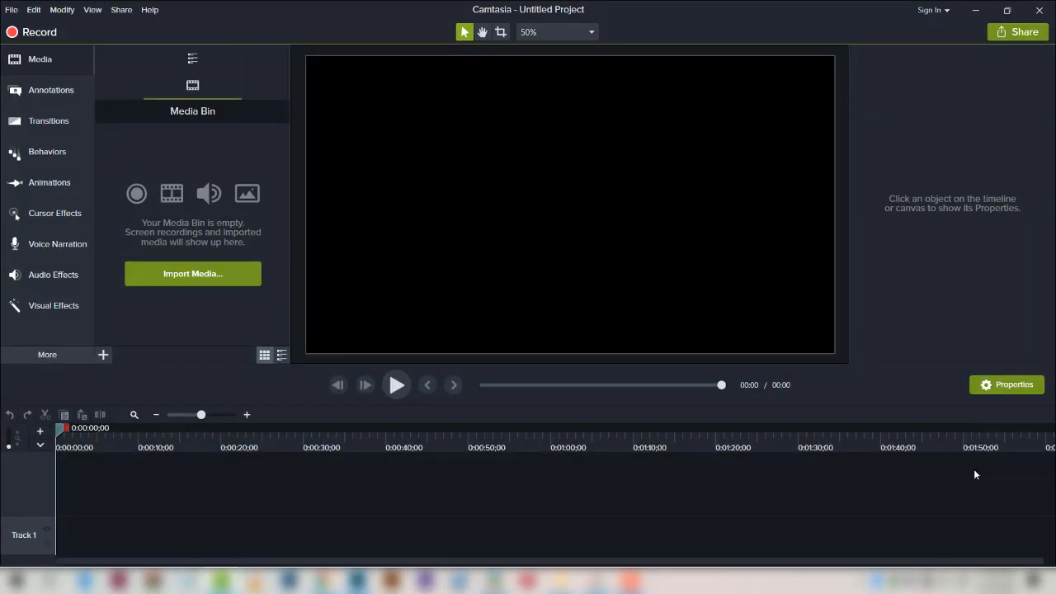
left_click(631, 581)
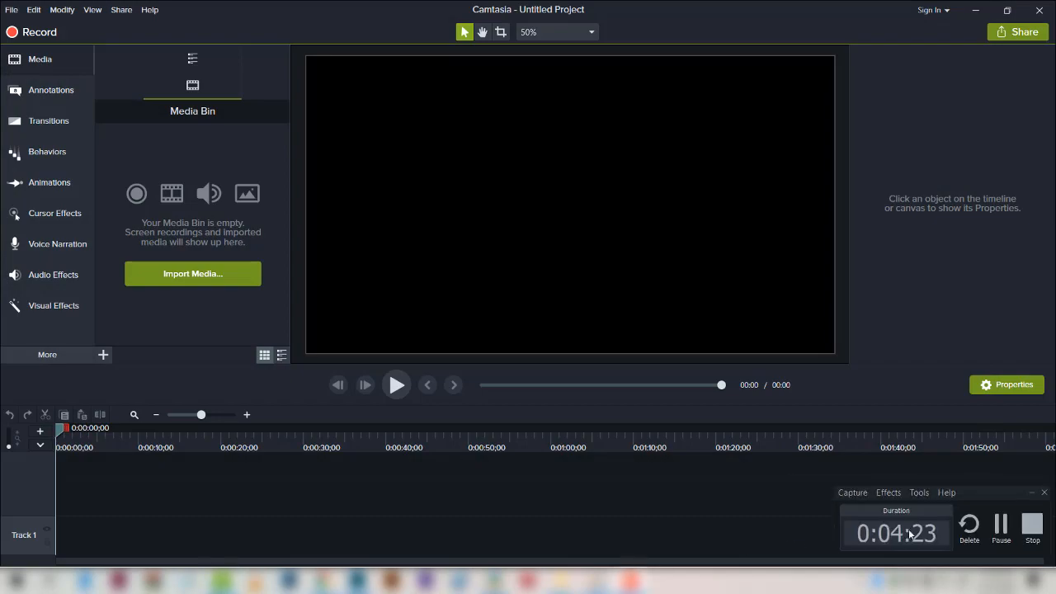